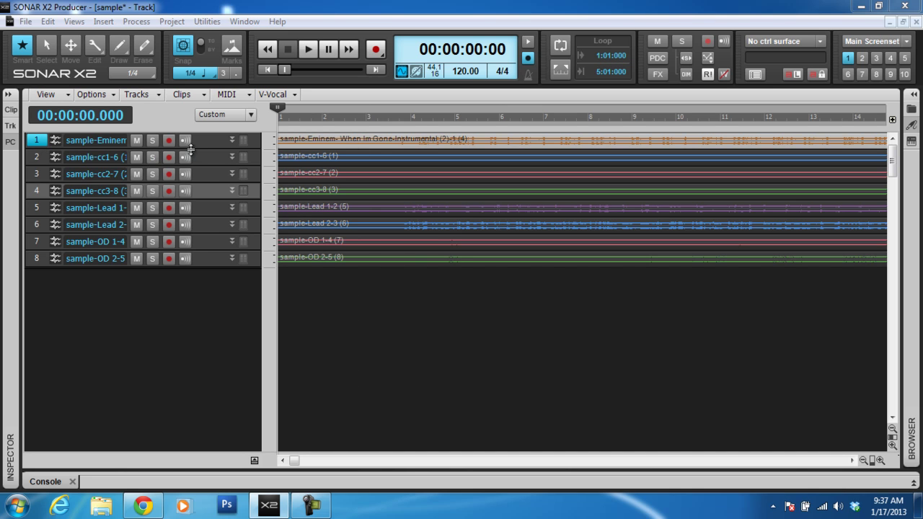
# - Enlarge track 6, sample-Lead 2-3, so its full stereo waveform shows from just past bar 3
pyautogui.moveTo(190, 148); pyautogui.dragTo(206, 195)
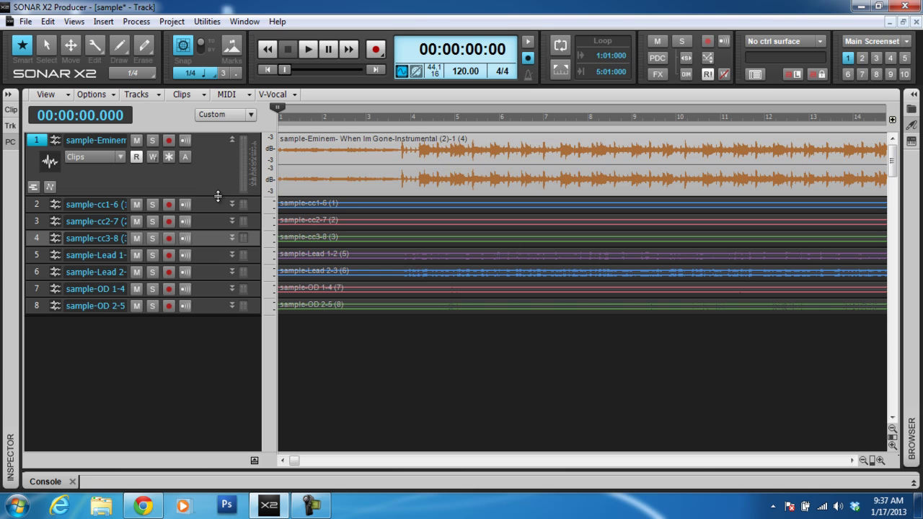
pyautogui.moveTo(218, 193); pyautogui.dragTo(233, 142)
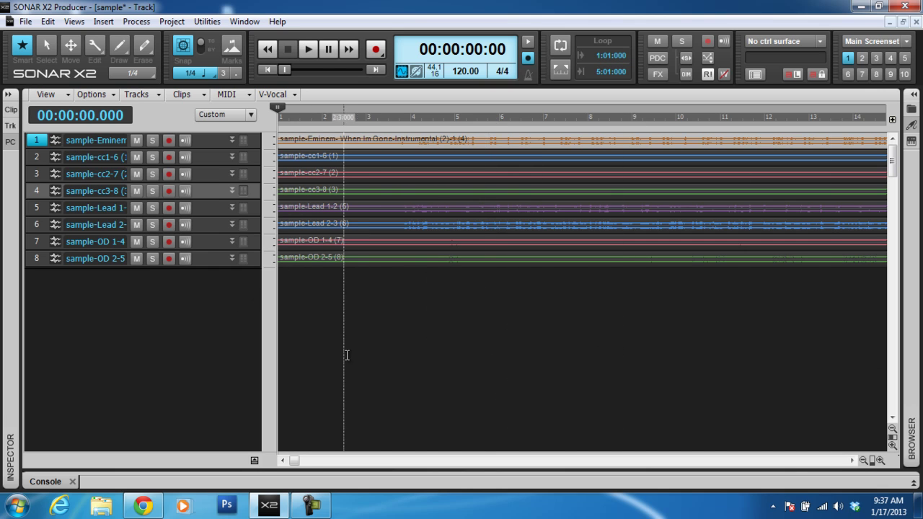
pyautogui.moveTo(298, 466); pyautogui.dragTo(281, 457)
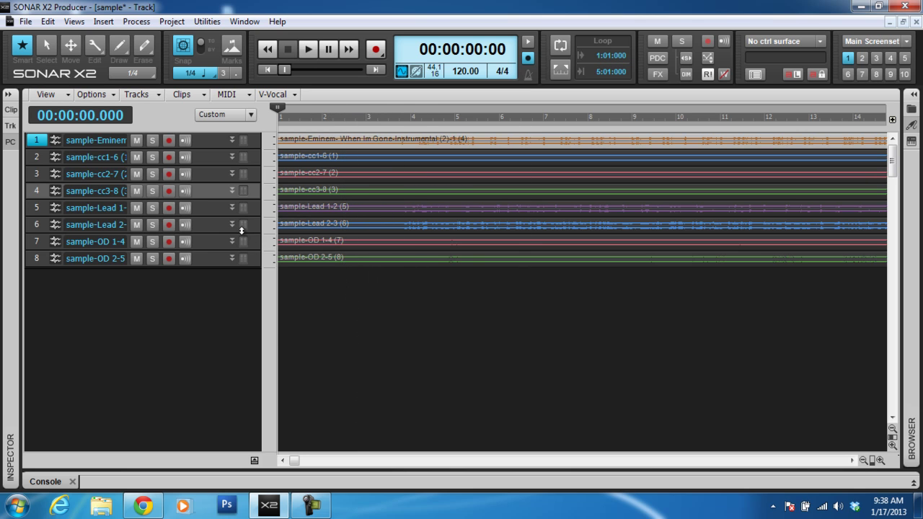
pyautogui.moveTo(242, 233); pyautogui.dragTo(242, 308)
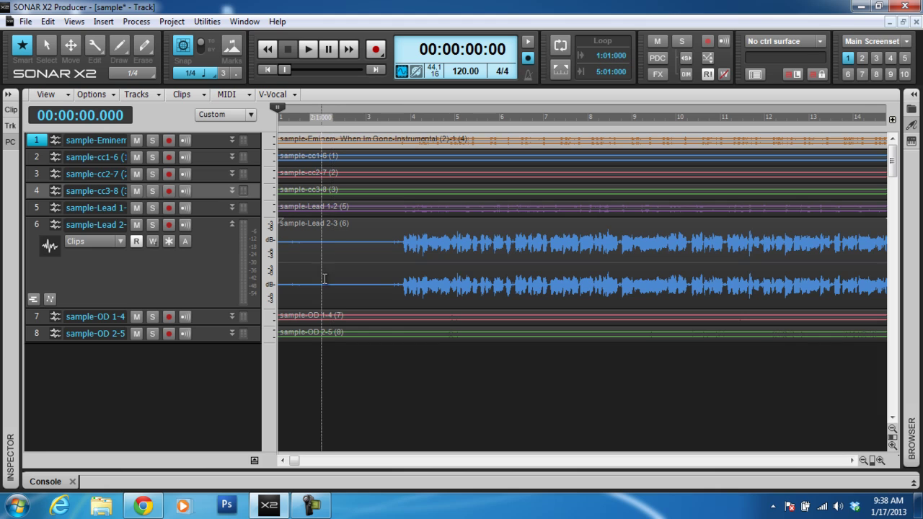
# - With snap off, split the Lead 2-3 clip just after bar 3, before its audio begins
pyautogui.click(184, 45)
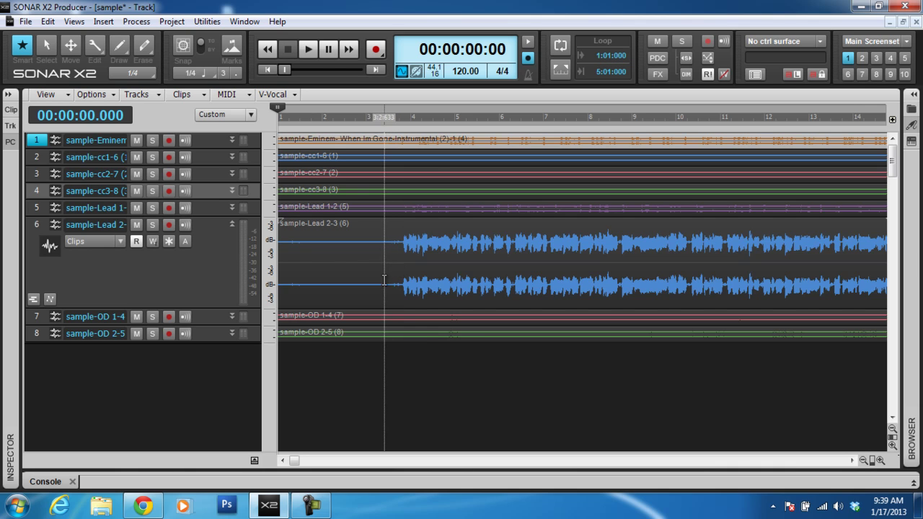
pyautogui.click(387, 271)
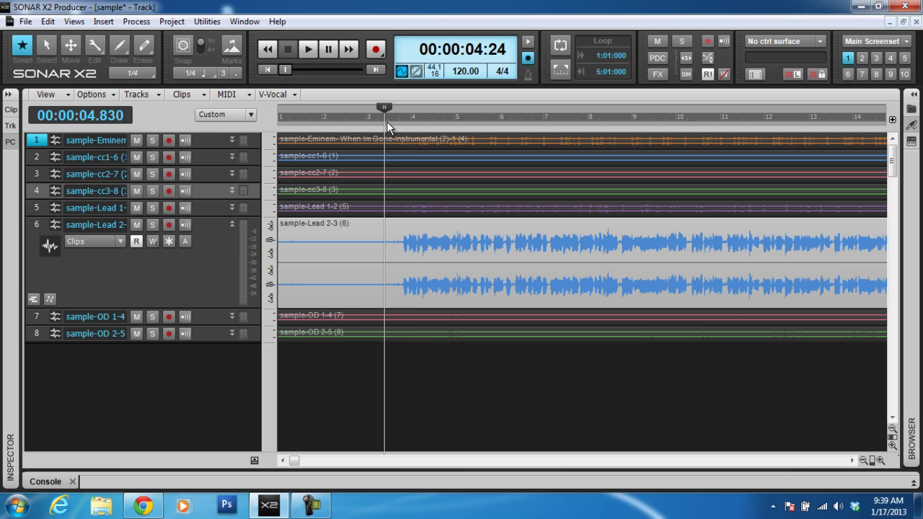
pyautogui.click(389, 289)
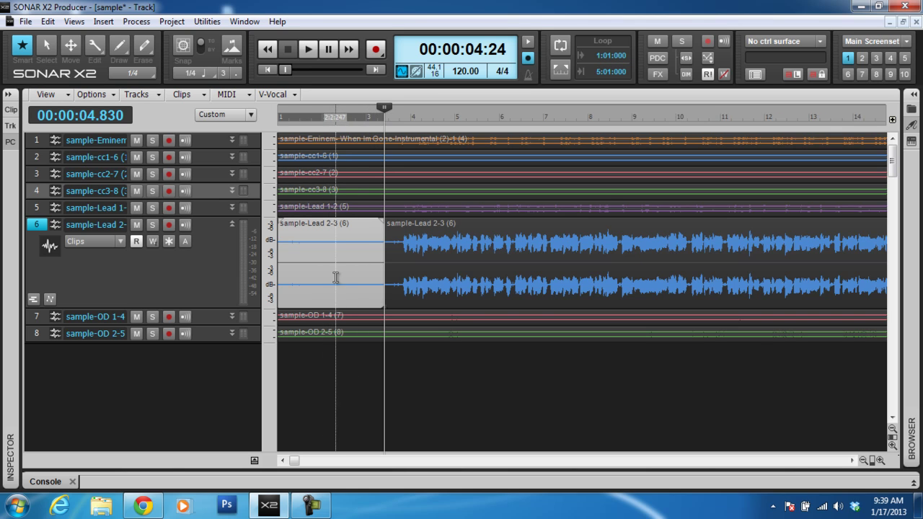
# - Delete the silent left piece of the split Lead 2-3 clip
pyautogui.click(336, 278)
pyautogui.click(423, 271)
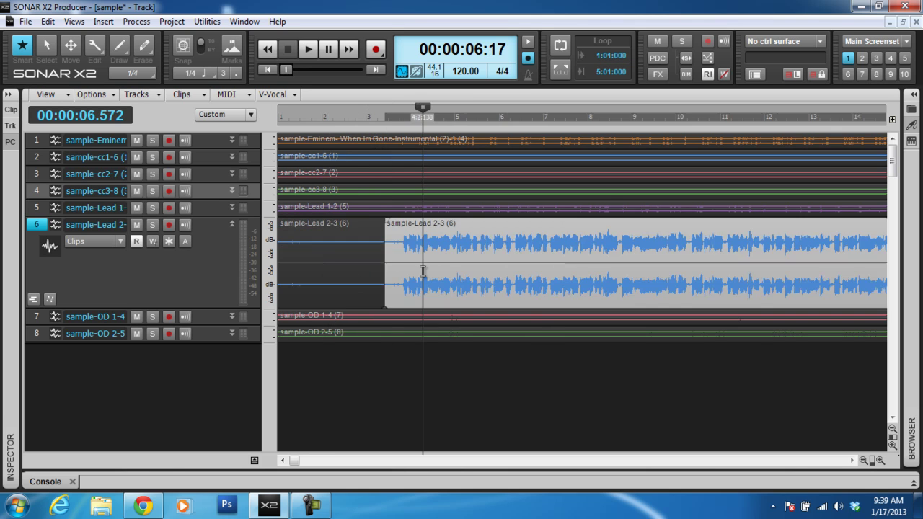
pyautogui.click(327, 255)
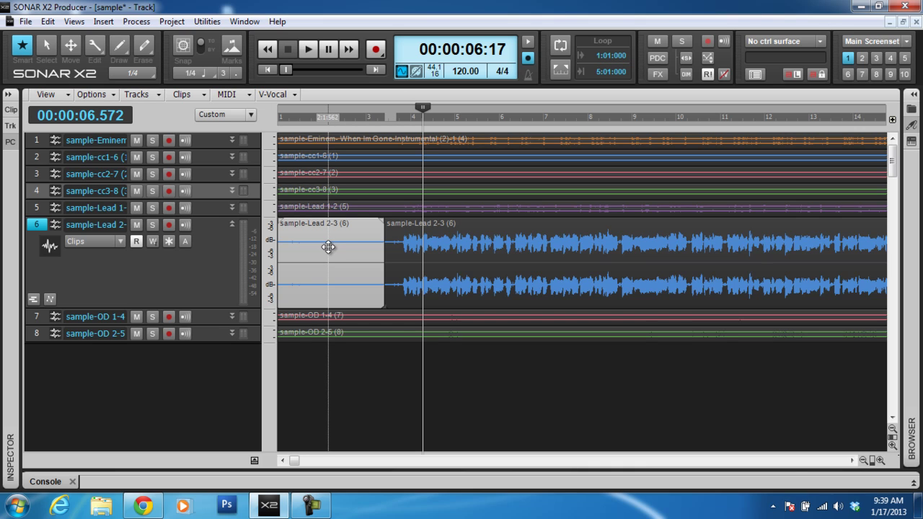
pyautogui.press('Delete')
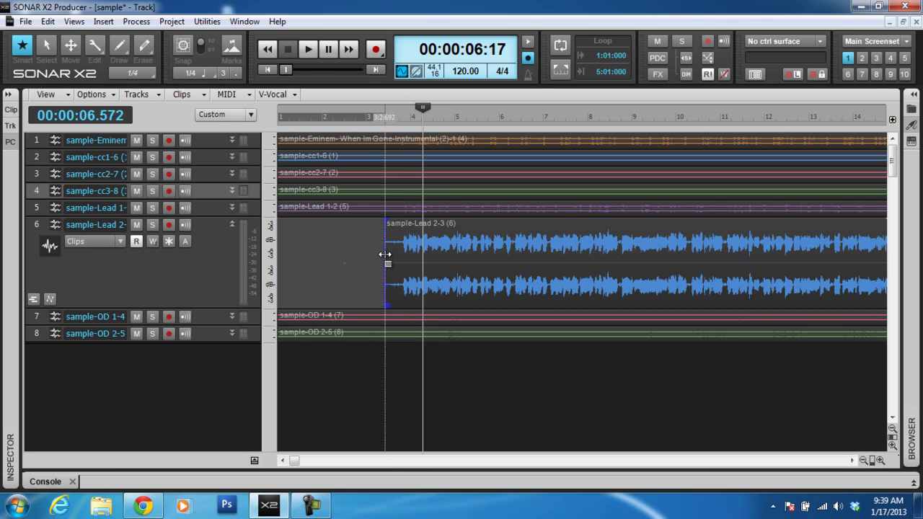
# - Trim the Lead 2-3 clip's start slightly later and give it a short fade-in
pyautogui.moveTo(385, 255)
pyautogui.mouseDown()
pyautogui.moveTo(478, 261)
pyautogui.moveTo(351, 274)
pyautogui.moveTo(527, 259)
pyautogui.moveTo(351, 270)
pyautogui.moveTo(412, 264)
pyautogui.moveTo(391, 265)
pyautogui.mouseUp()
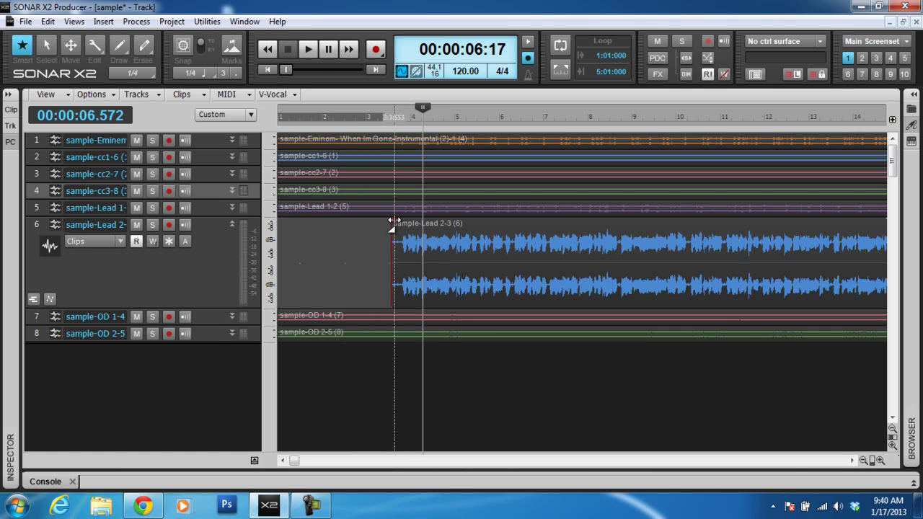
pyautogui.moveTo(393, 220)
pyautogui.mouseDown()
pyautogui.moveTo(406, 221)
pyautogui.moveTo(395, 220)
pyautogui.mouseUp()
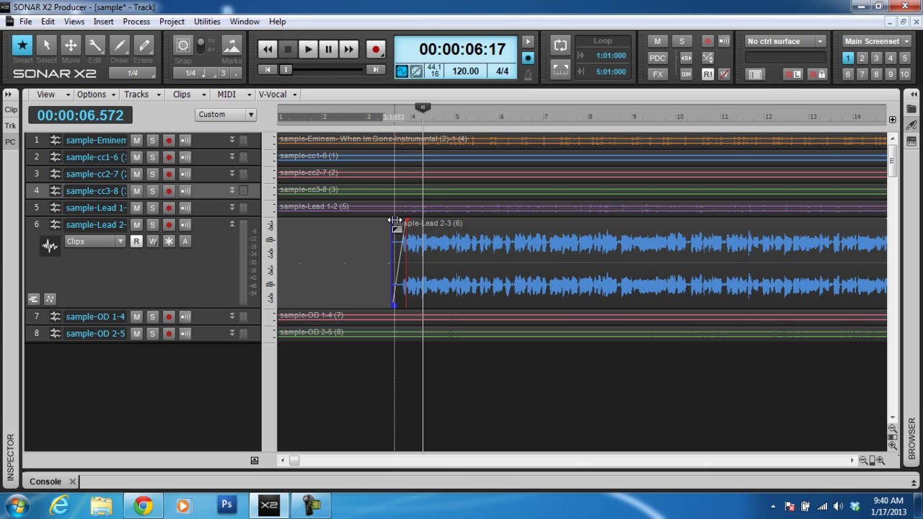
pyautogui.doubleClick(395, 221)
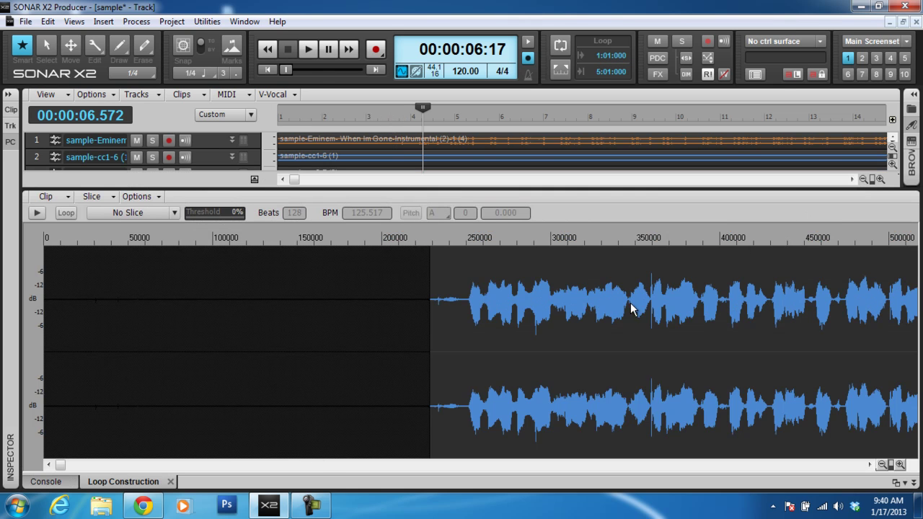
pyautogui.click(171, 481)
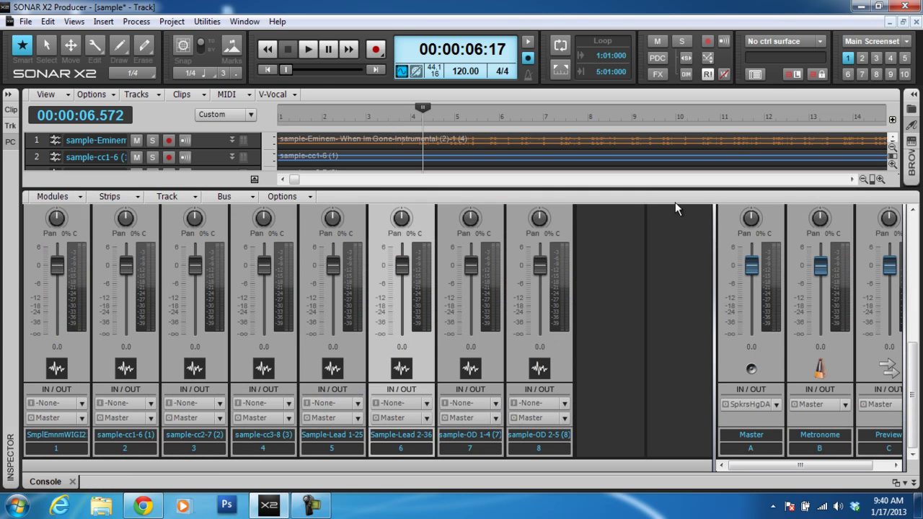
pyautogui.click(914, 483)
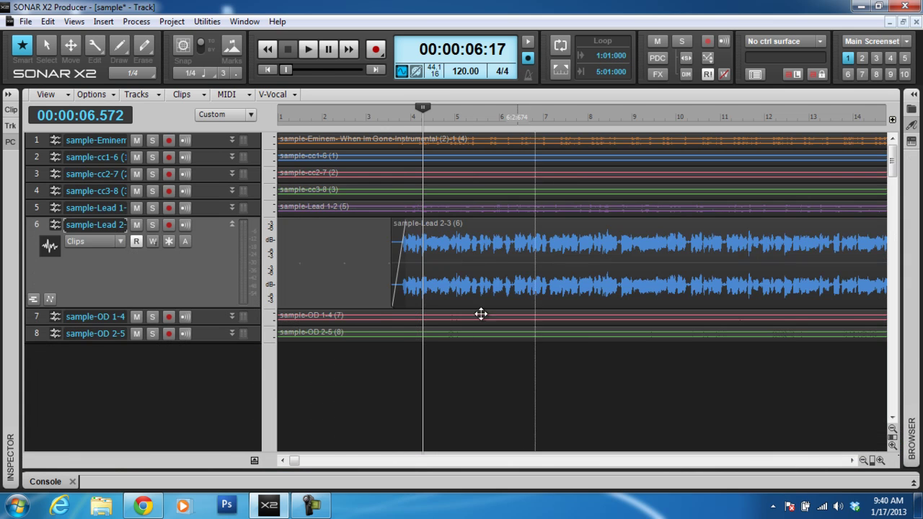
pyautogui.rightClick(395, 220)
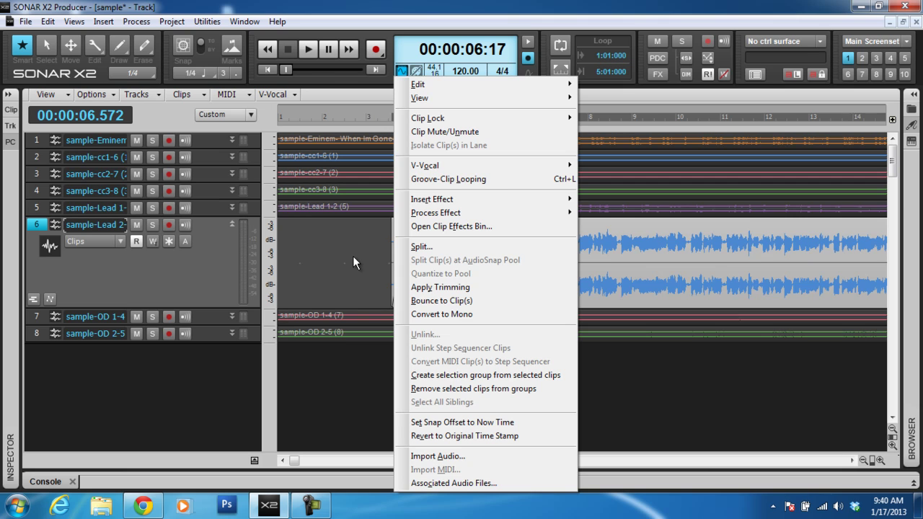
pyautogui.click(352, 256)
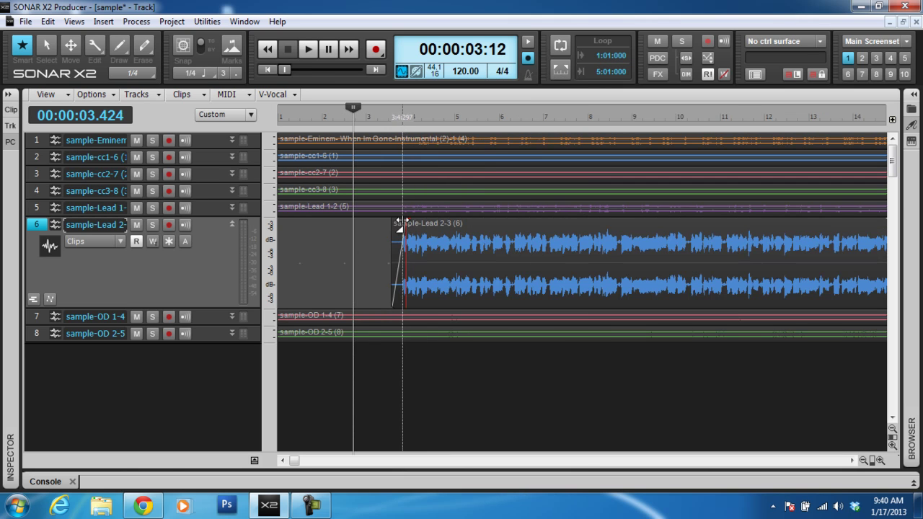
# - Rework the Lead 2-3 fade-in length and trim, moving the clip start slightly earlier
pyautogui.moveTo(403, 222); pyautogui.dragTo(425, 270)
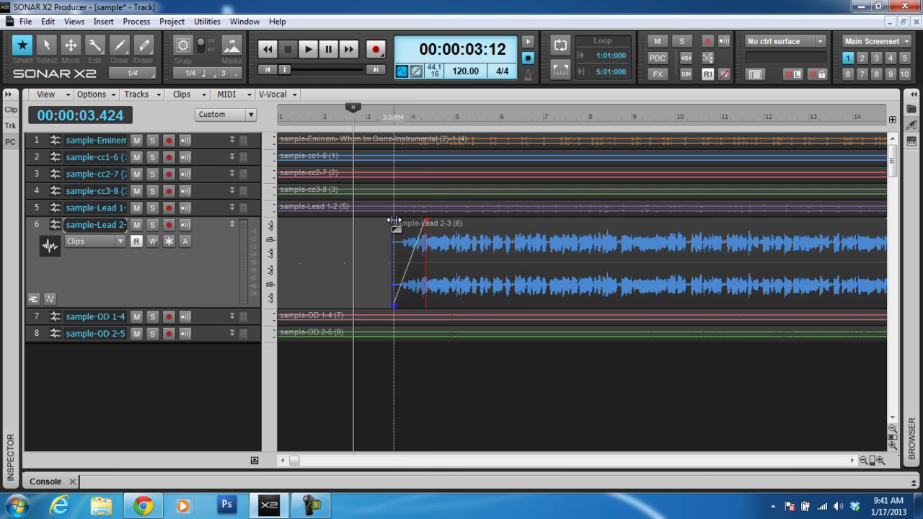
pyautogui.moveTo(393, 220)
pyautogui.mouseDown()
pyautogui.moveTo(411, 222)
pyautogui.moveTo(399, 230)
pyautogui.moveTo(414, 226)
pyautogui.moveTo(389, 229)
pyautogui.moveTo(469, 240)
pyautogui.moveTo(376, 235)
pyautogui.moveTo(400, 234)
pyautogui.mouseUp()
pyautogui.moveTo(400, 268); pyautogui.dragTo(401, 305)
pyautogui.moveTo(432, 223); pyautogui.dragTo(399, 229)
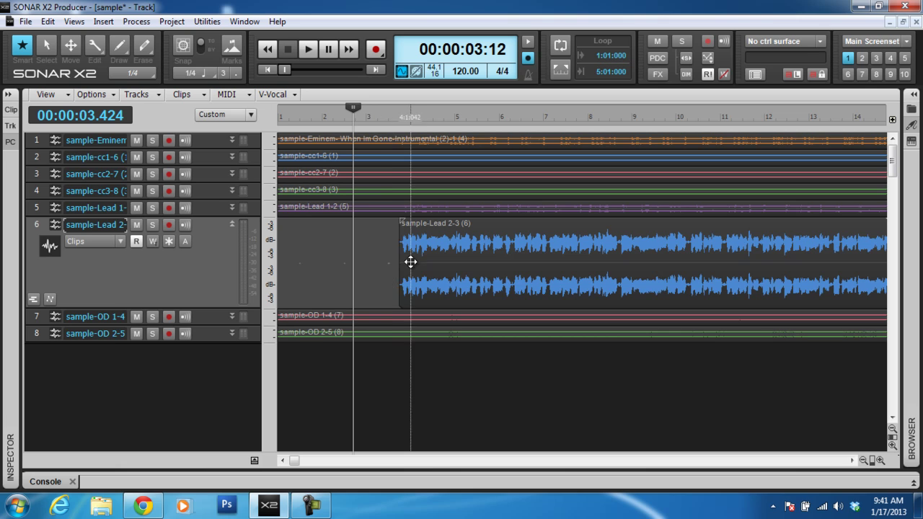
pyautogui.moveTo(401, 264)
pyautogui.mouseDown()
pyautogui.moveTo(384, 265)
pyautogui.moveTo(391, 270)
pyautogui.mouseUp()
pyautogui.moveTo(396, 227); pyautogui.dragTo(403, 223)
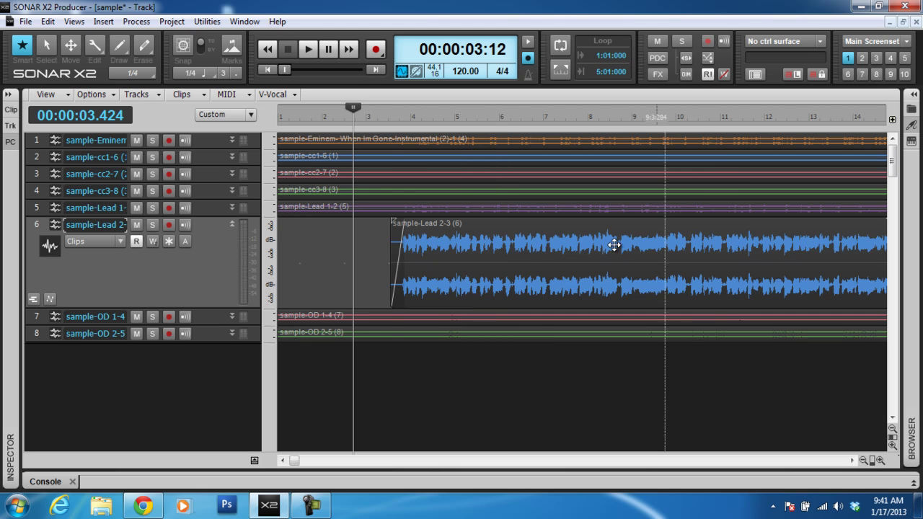
# - Turn grid snapping back on at 1/4 (quarter-note) resolution
pyautogui.click(185, 47)
pyautogui.click(212, 75)
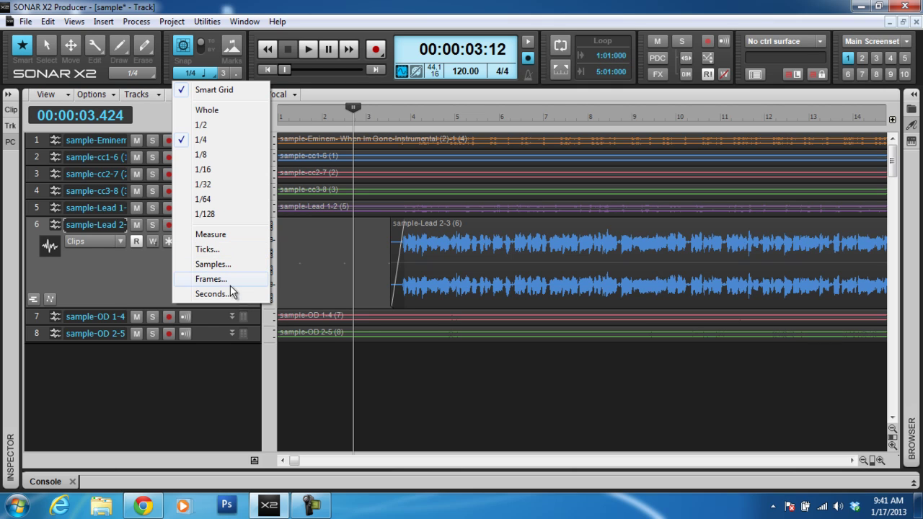
pyautogui.click(216, 141)
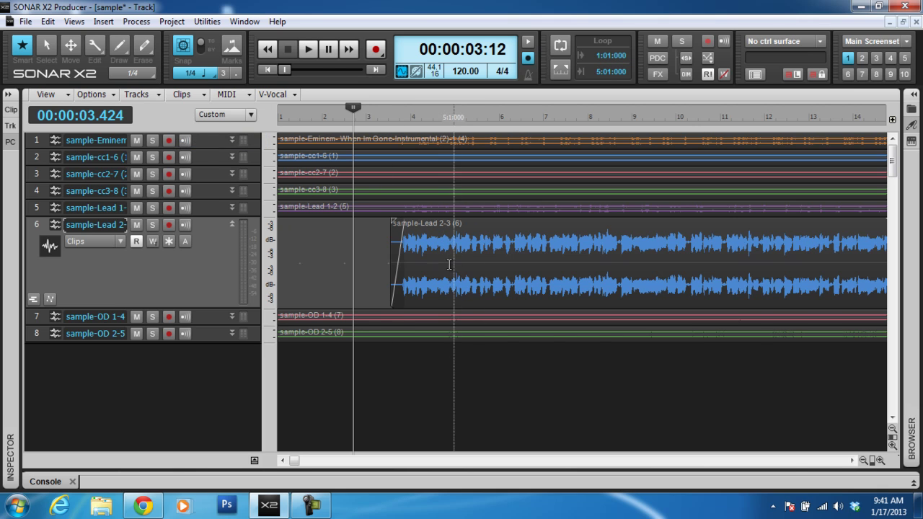
# - Try snapped now-time positions, then move the Lead 2-3 clip to start at 3:3:000
pyautogui.click(449, 265)
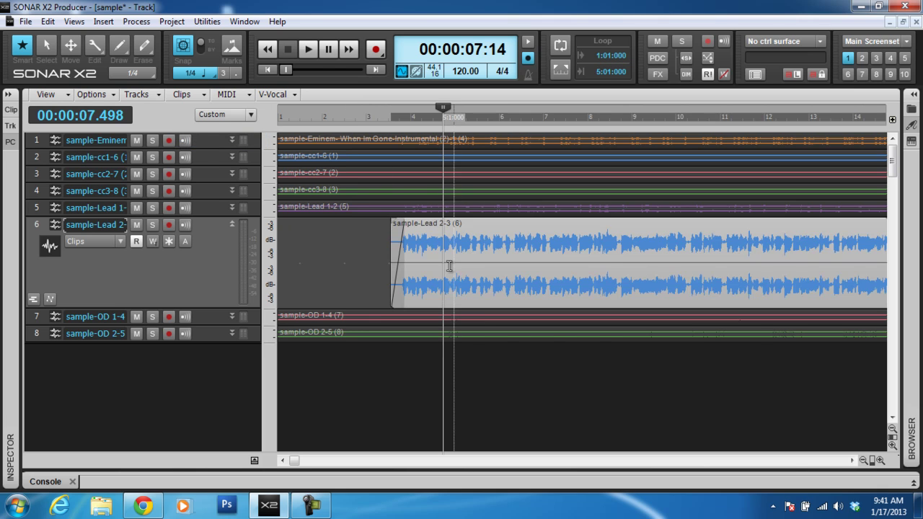
pyautogui.click(456, 264)
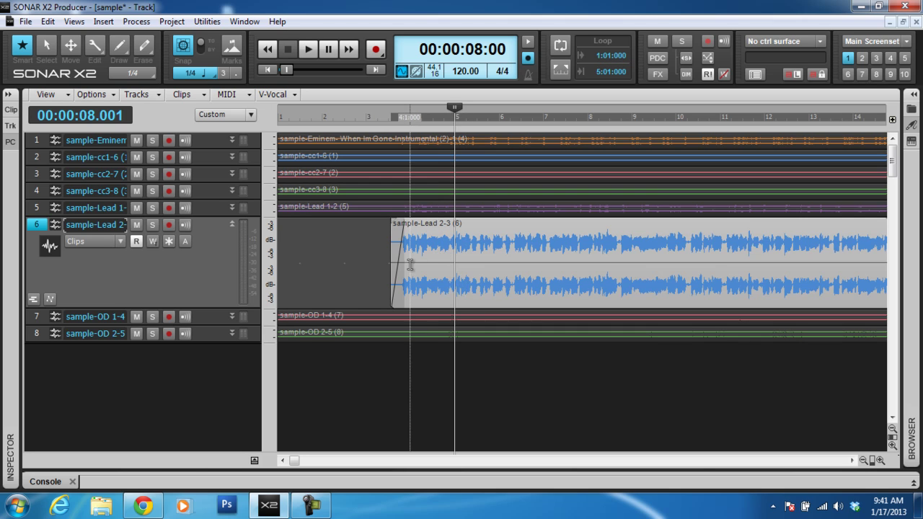
pyautogui.click(433, 263)
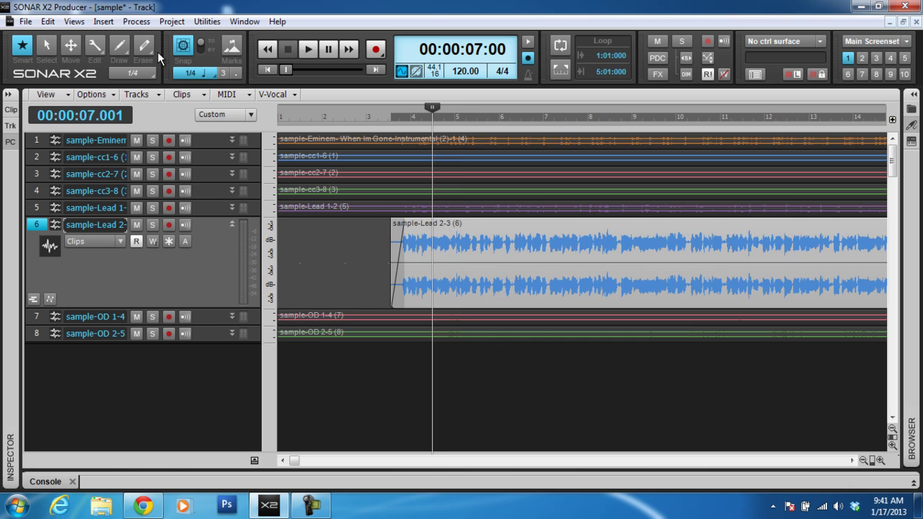
pyautogui.moveTo(533, 241)
pyautogui.mouseDown()
pyautogui.moveTo(526, 243)
pyautogui.moveTo(604, 245)
pyautogui.moveTo(494, 249)
pyautogui.moveTo(550, 243)
pyautogui.moveTo(531, 247)
pyautogui.mouseUp()
pyautogui.click(191, 74)
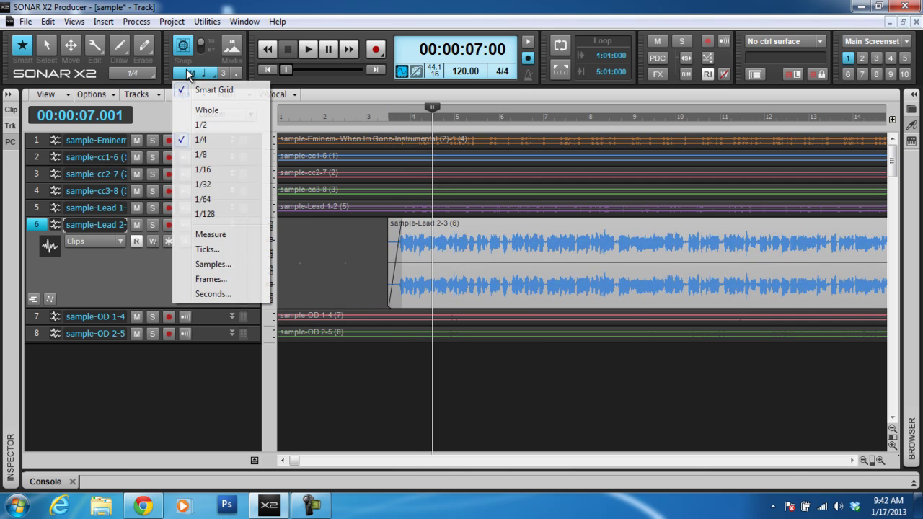
# - Set snap to 1/16 and undo the Lead 2-3 clip's trimmed start and fade-in
pyautogui.click(215, 171)
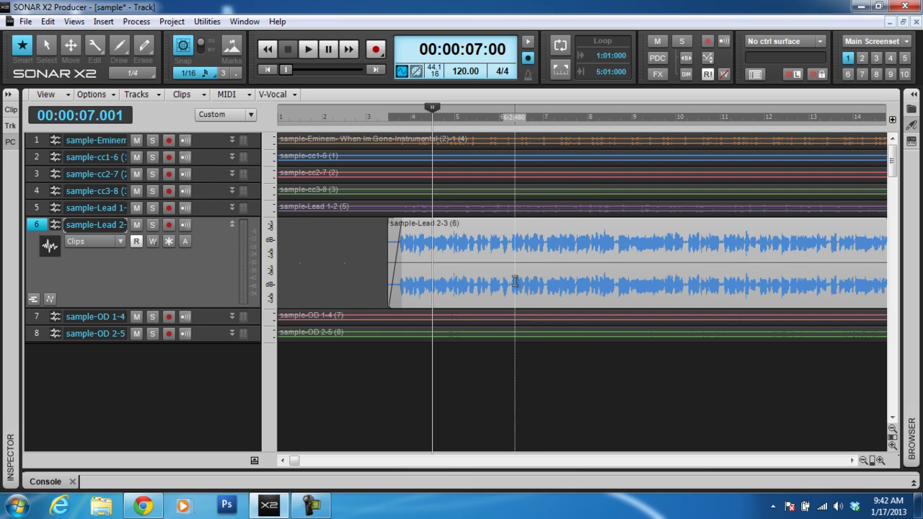
pyautogui.click(516, 283)
pyautogui.moveTo(496, 241)
pyautogui.mouseDown()
pyautogui.moveTo(650, 245)
pyautogui.moveTo(502, 240)
pyautogui.mouseUp()
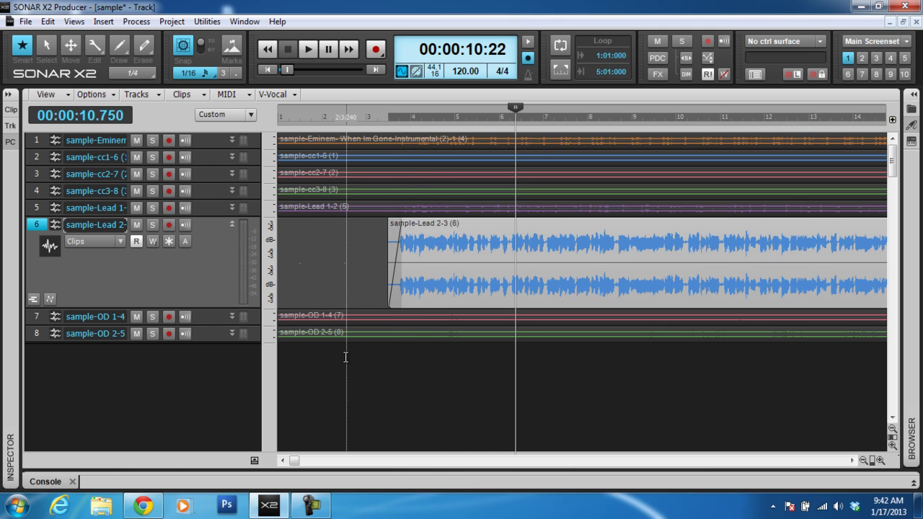
pyautogui.hotkey('ctrl', 'z')
pyautogui.hotkey('ctrl', 'z')
pyautogui.hotkey('ctrl', 'z')
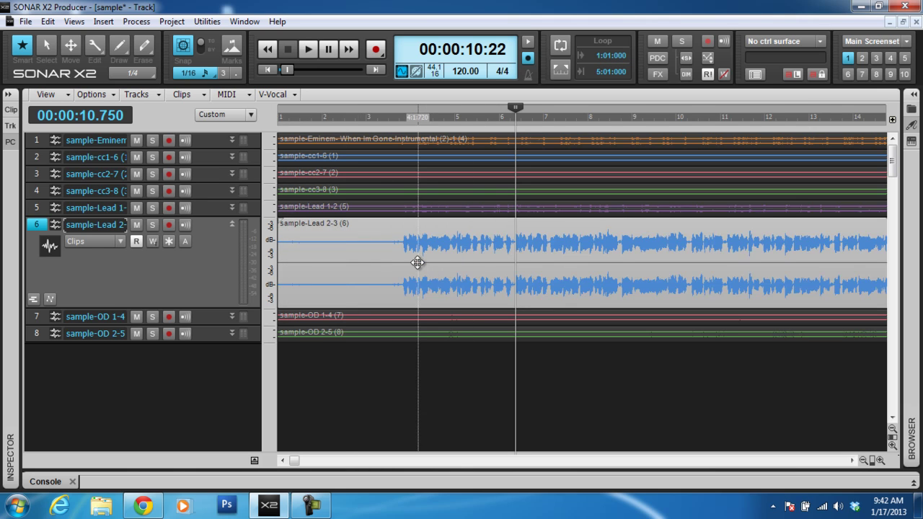
pyautogui.click(393, 269)
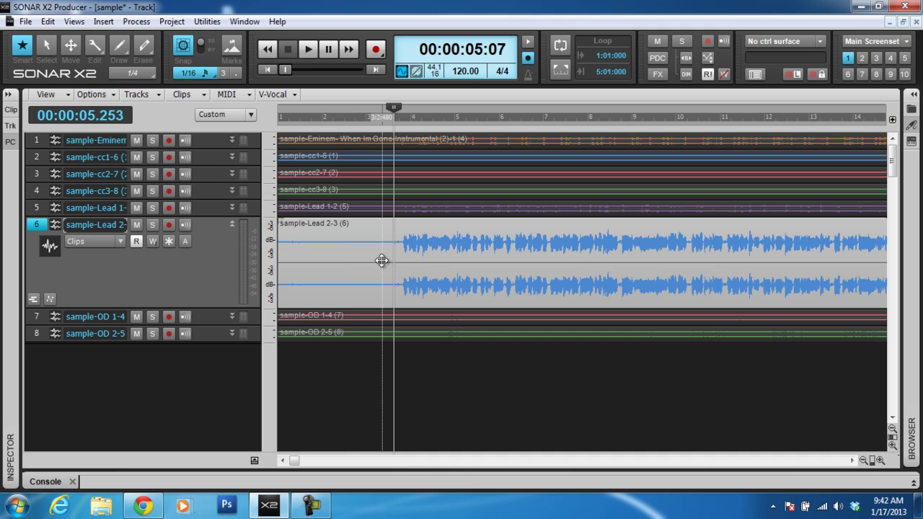
# - Split the Lead 2-3 clip at about 4.6 s and at 7.0 s
pyautogui.click(382, 296)
pyautogui.press('s')
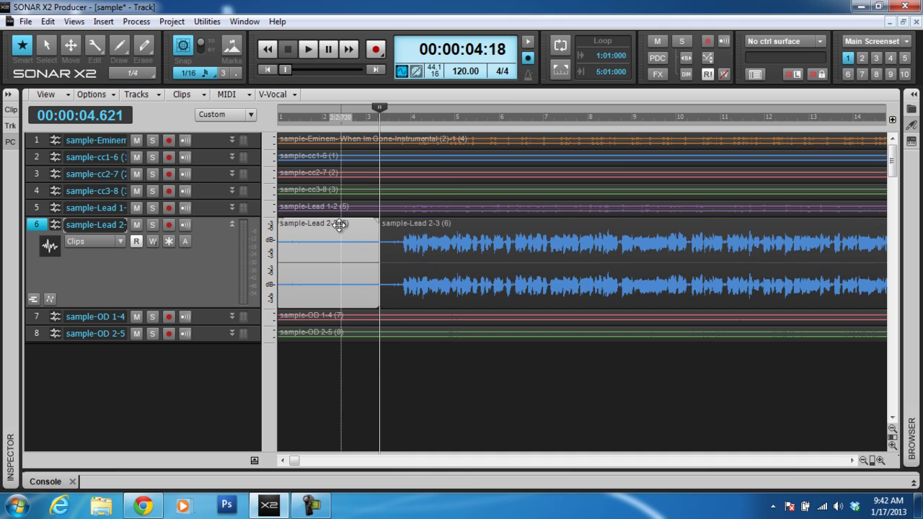
pyautogui.click(432, 264)
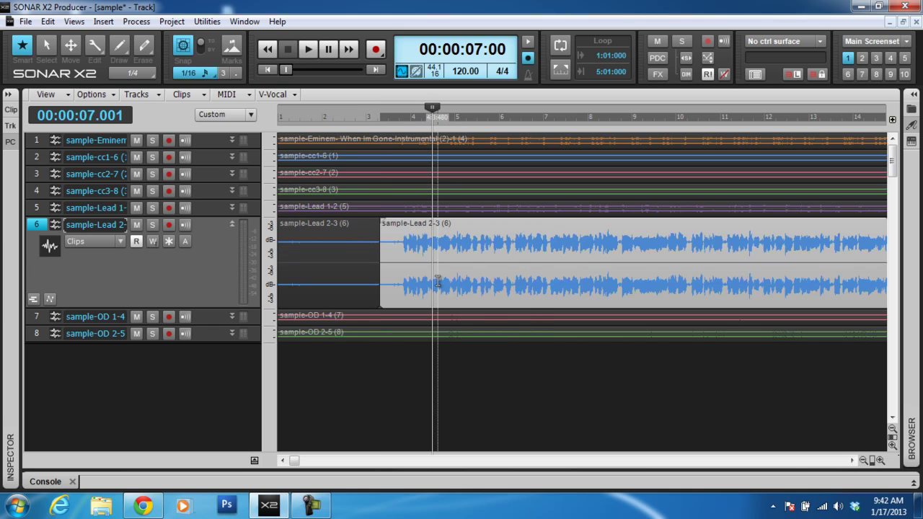
pyautogui.press('s')
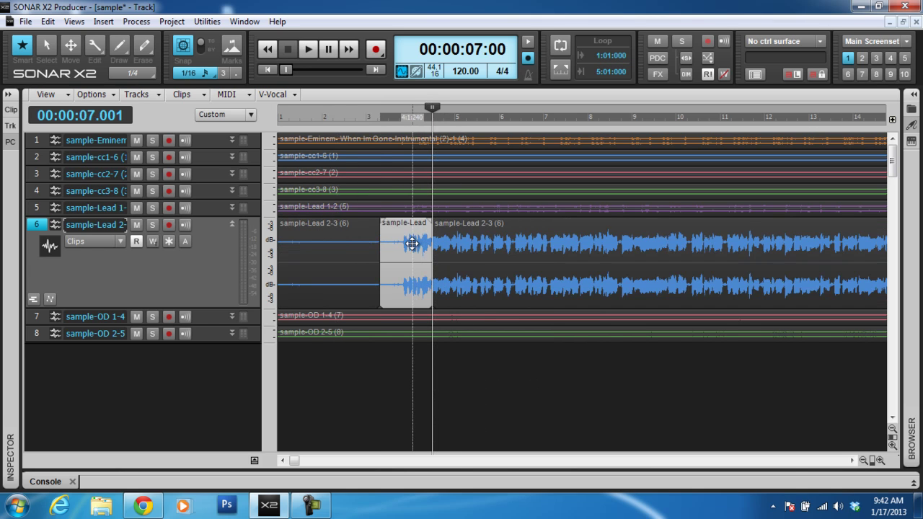
# - Split the left part at 1 second and delete the short piece near the start
pyautogui.click(473, 286)
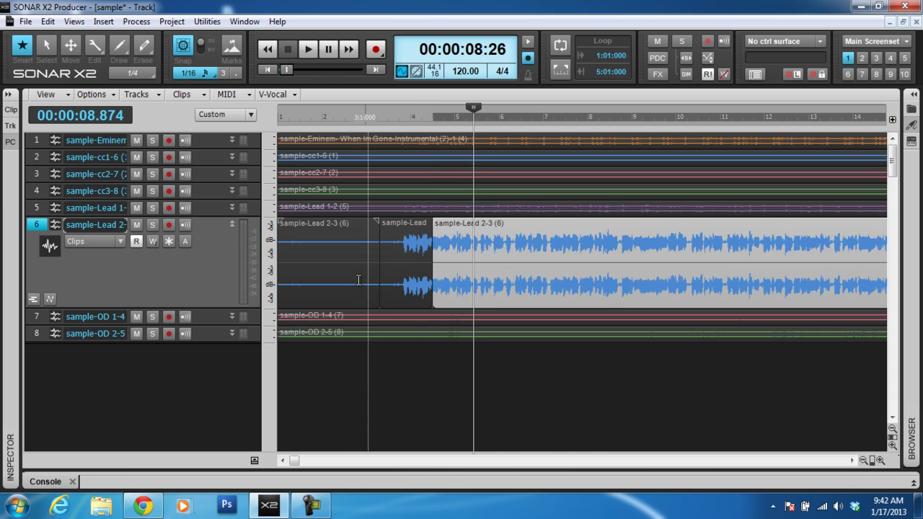
pyautogui.click(300, 276)
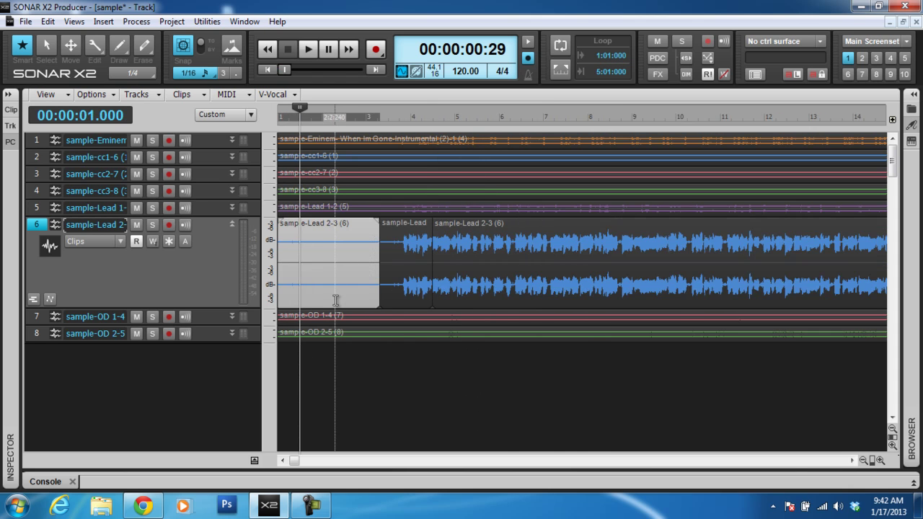
pyautogui.press('s')
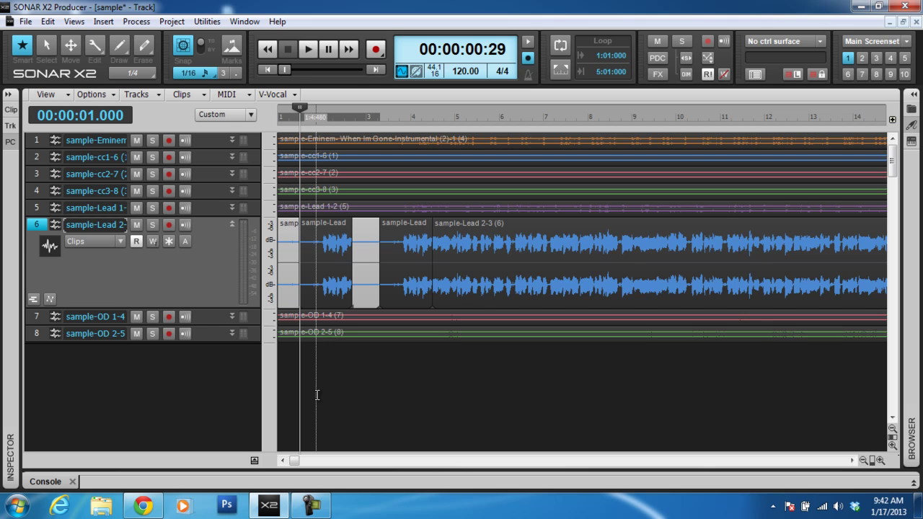
pyautogui.click(316, 249)
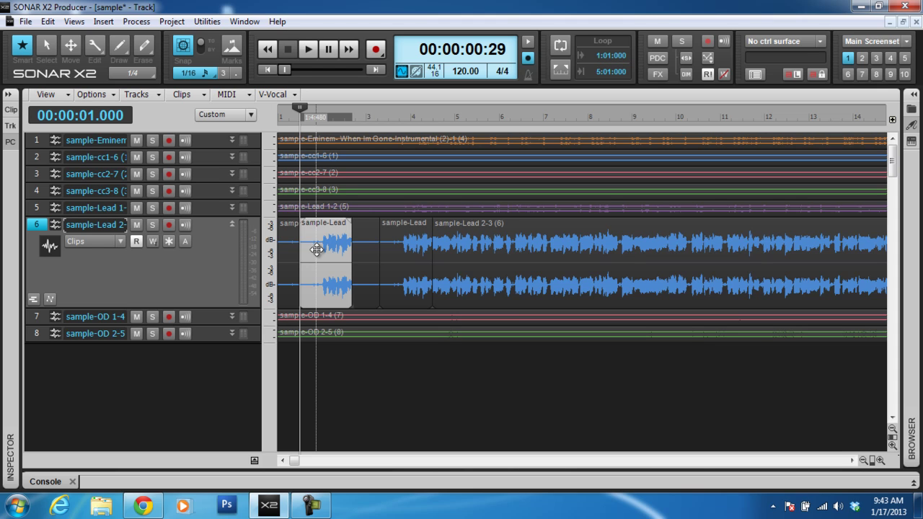
pyautogui.press('Delete')
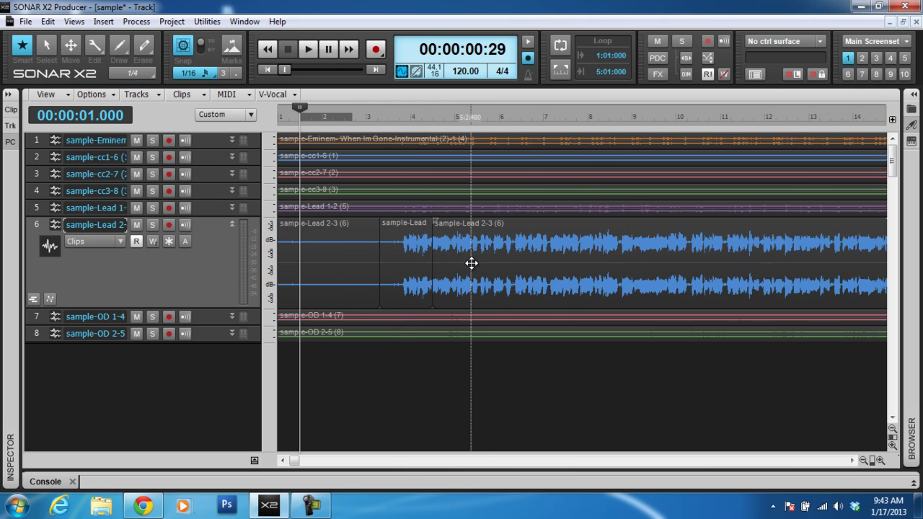
# - Zoom the timeline horizontally and scroll right to bring measures 3–5 into view
pyautogui.scroll(4, 458, 267)
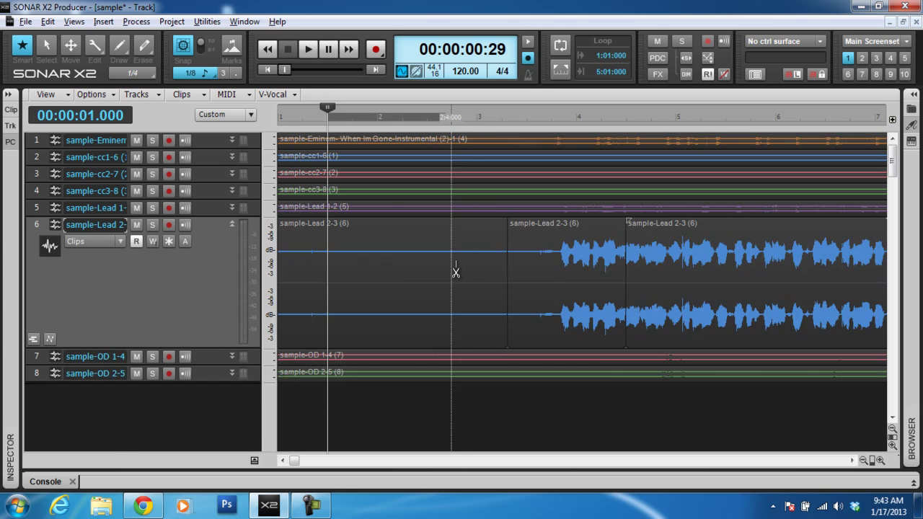
pyautogui.scroll(-4, 578, 320)
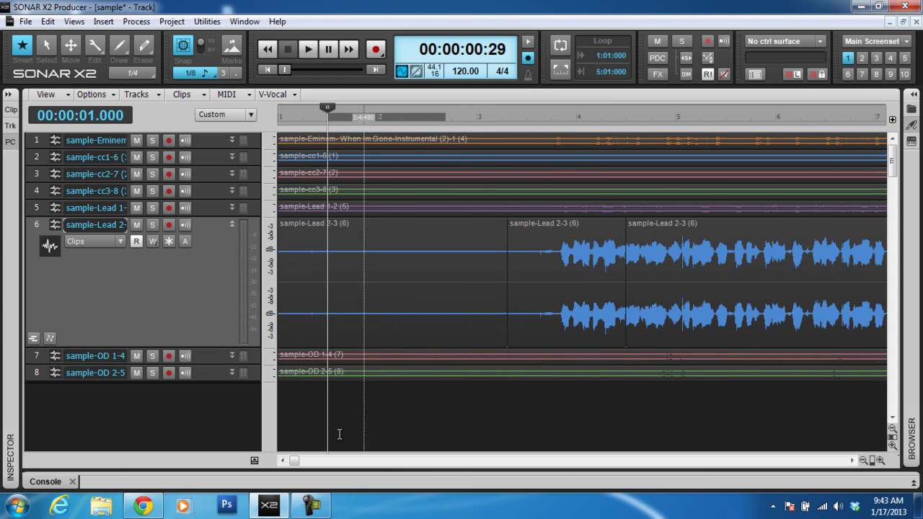
pyautogui.click(880, 459)
pyautogui.click(879, 460)
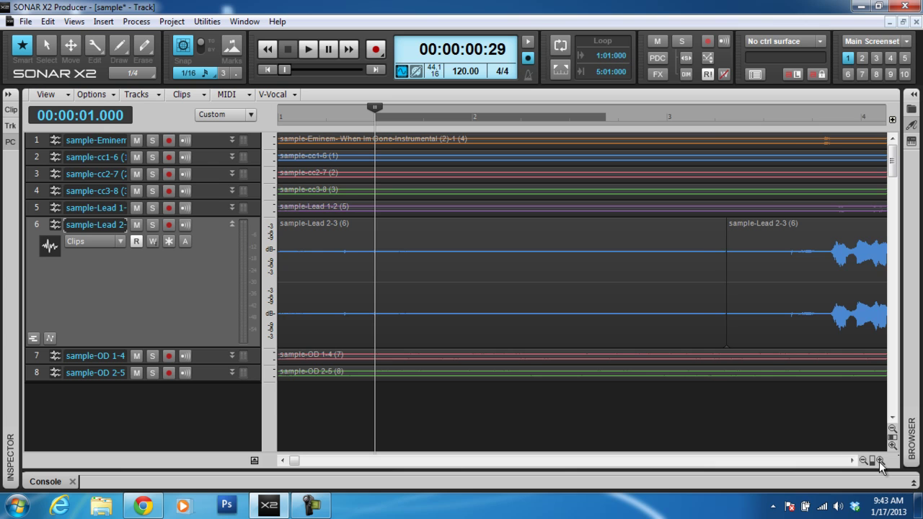
pyautogui.click(862, 459)
pyautogui.moveTo(871, 460); pyautogui.dragTo(785, 445)
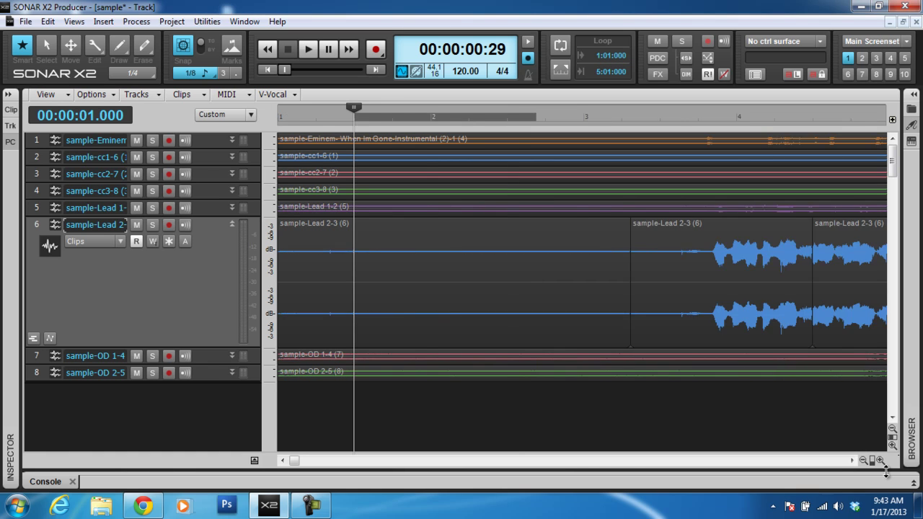
pyautogui.click(880, 460)
pyautogui.click(864, 460)
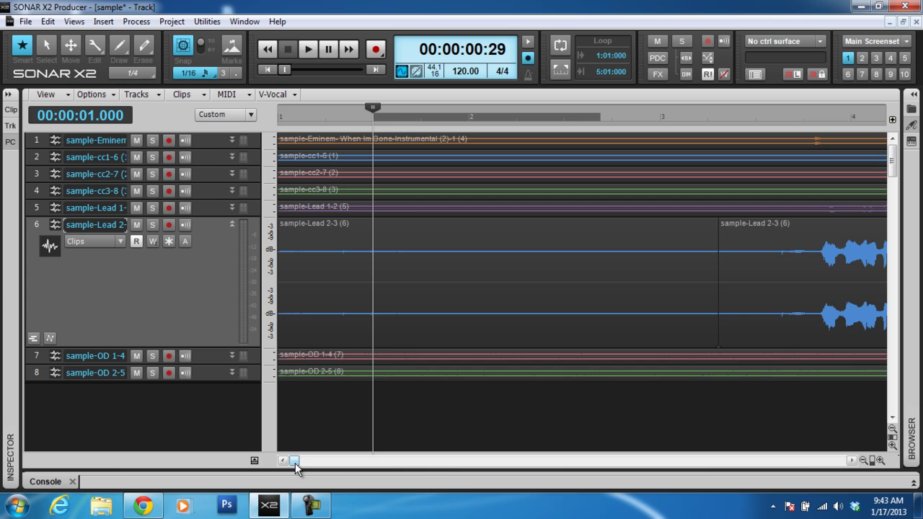
pyautogui.hscroll(6, 408, 351)
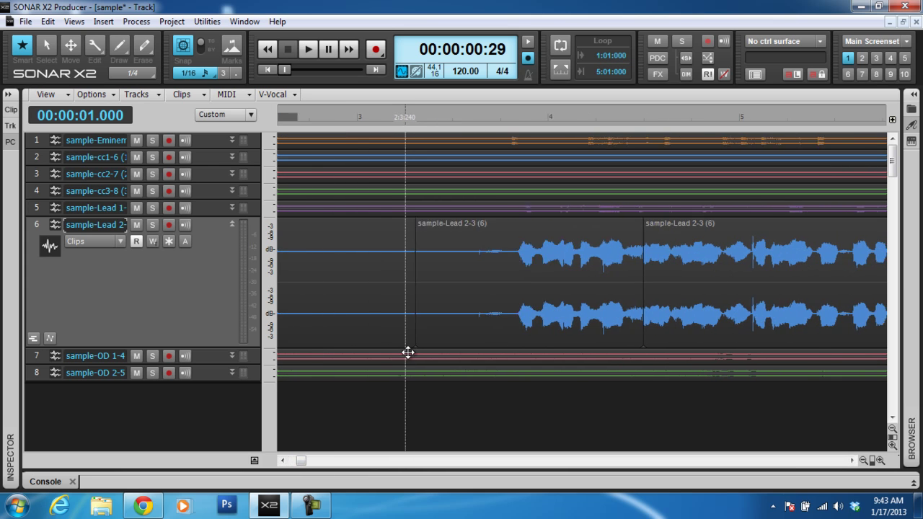
pyautogui.hscroll(1, 408, 351)
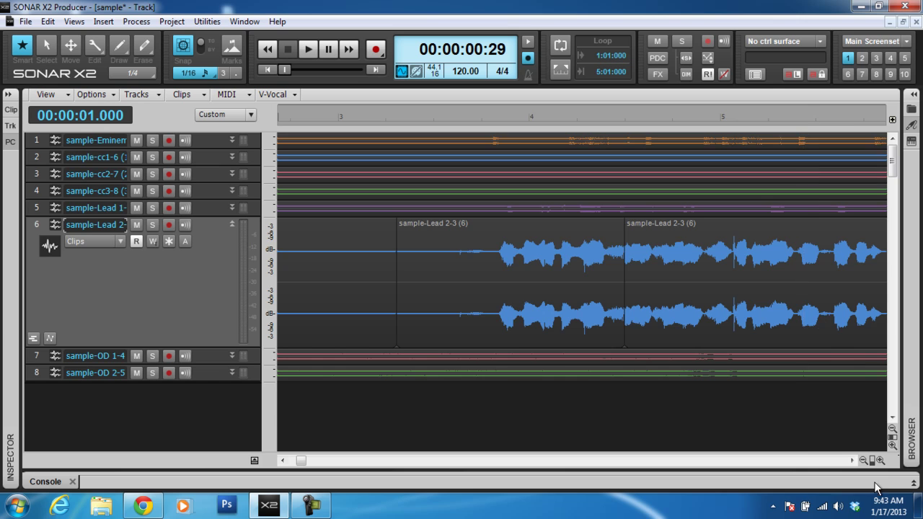
# - Make the tracks taller, then shrink them back toward normal height
pyautogui.click(893, 446)
pyautogui.click(893, 446)
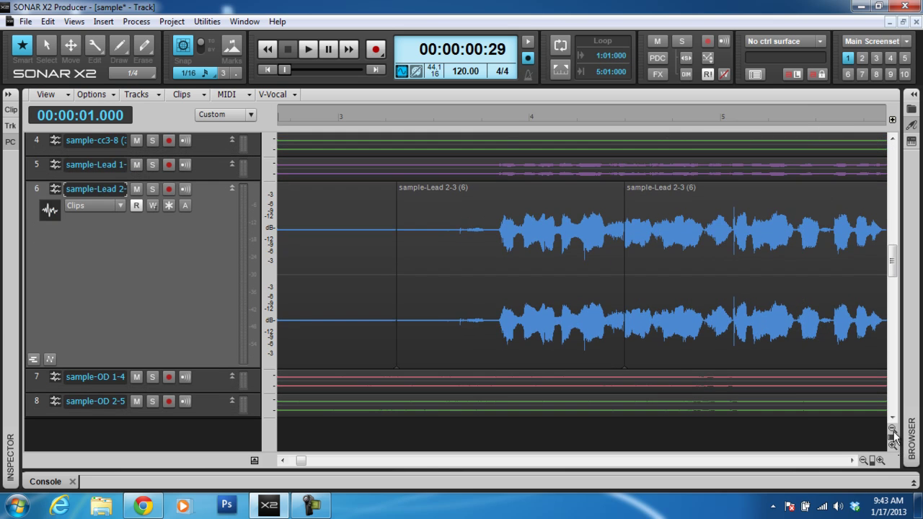
pyautogui.click(893, 432)
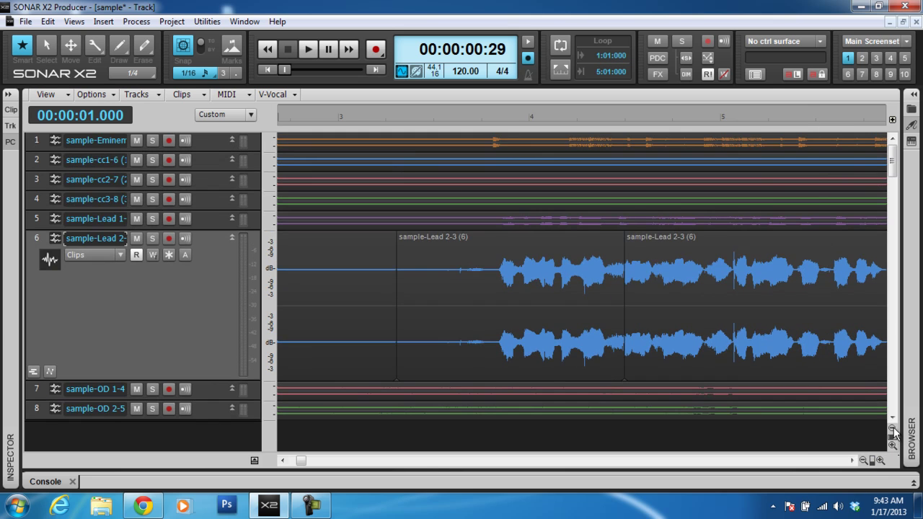
pyautogui.click(892, 431)
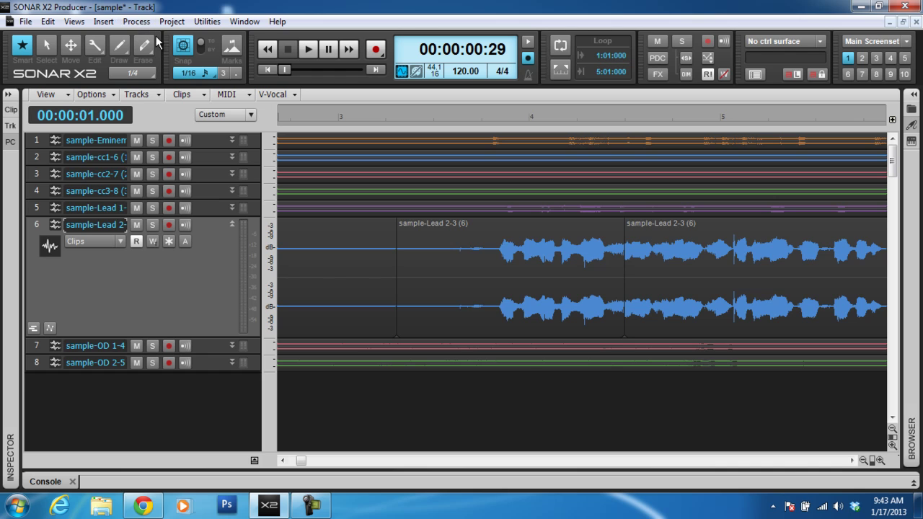
# - With snap off, cut a Lead 2-3 piece at 8.811–9.087 s, trim its start, and expand track 5
pyautogui.click(181, 48)
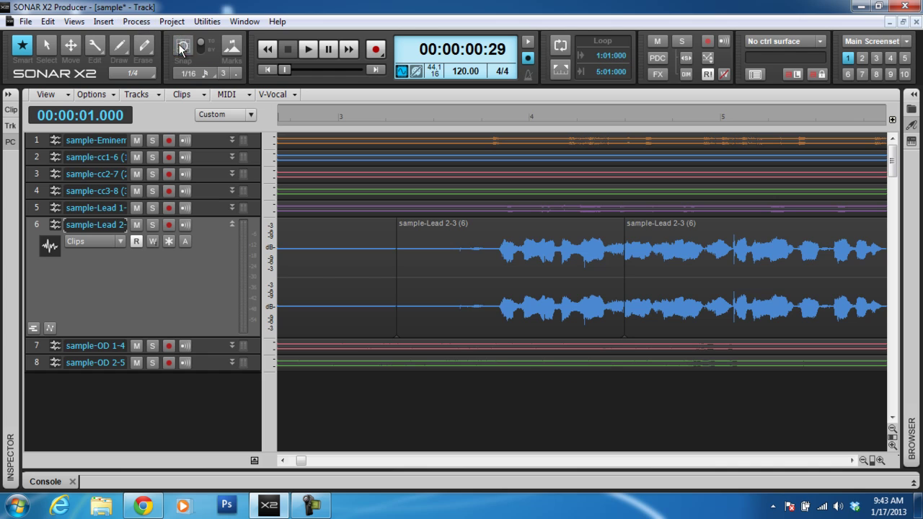
pyautogui.click(796, 274)
pyautogui.click(797, 297)
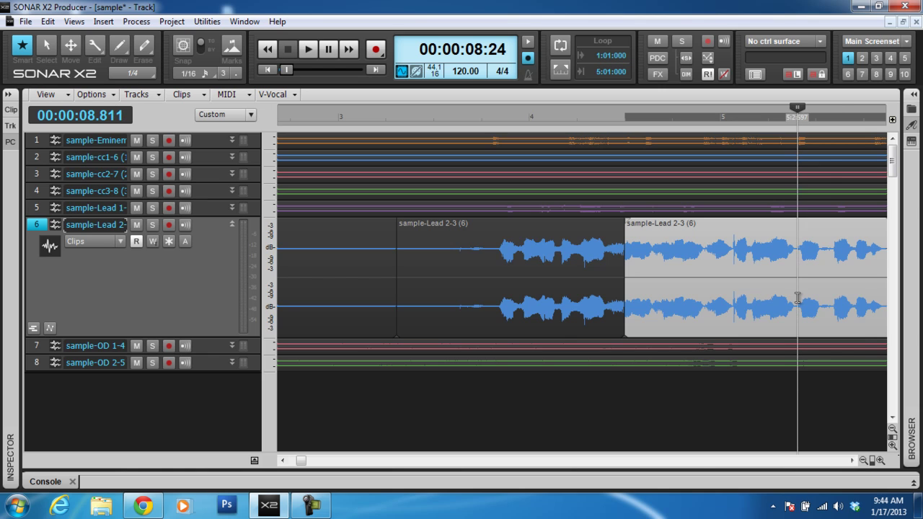
pyautogui.press('s')
pyautogui.click(823, 297)
pyautogui.click(814, 256)
pyautogui.press('s')
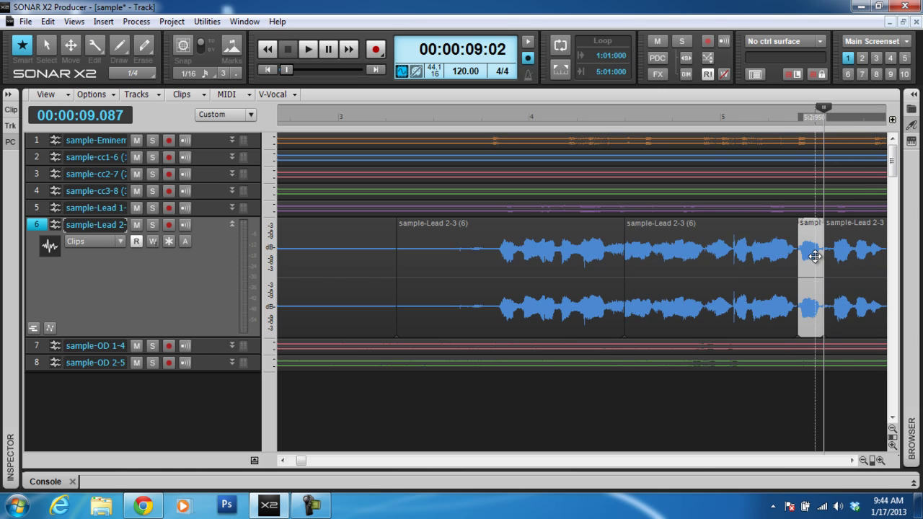
pyautogui.moveTo(805, 247); pyautogui.dragTo(810, 247)
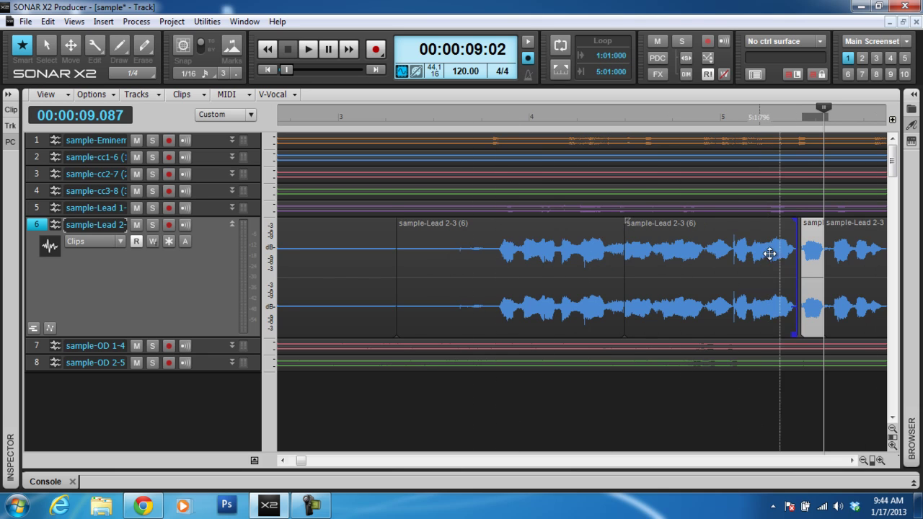
pyautogui.moveTo(224, 217); pyautogui.dragTo(226, 282)
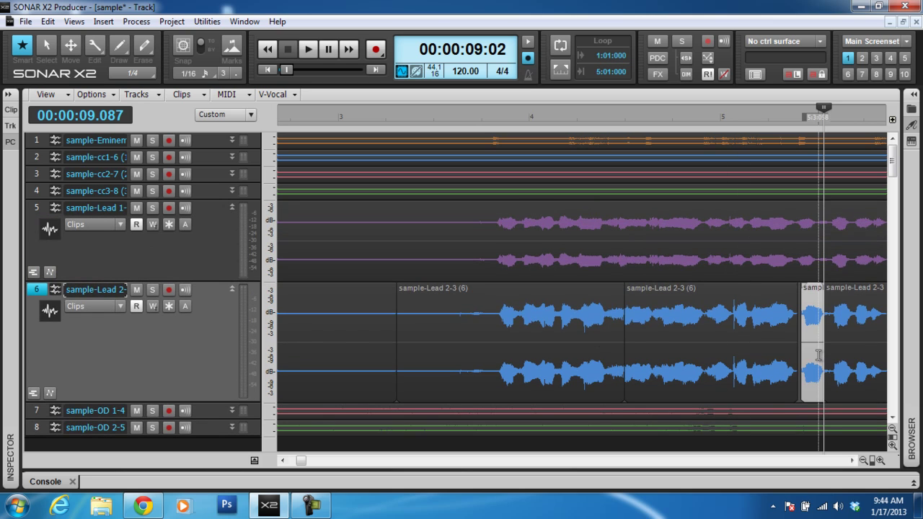